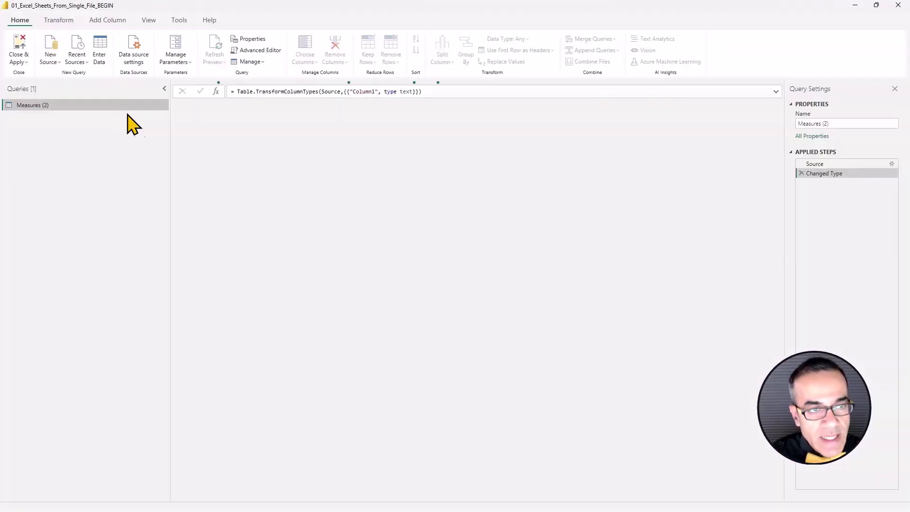
Connect to the multiple-sheets Excel workbook in the Download folder
left_click(59, 63)
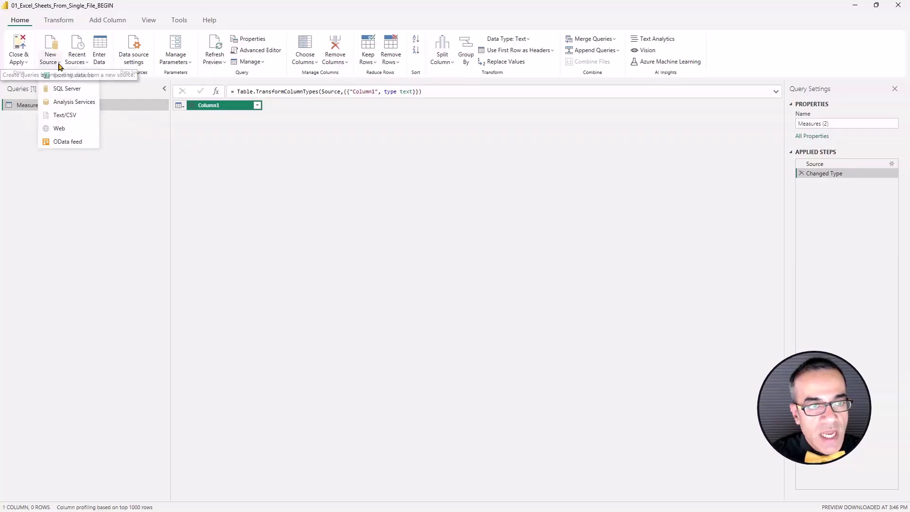
left_click(78, 80)
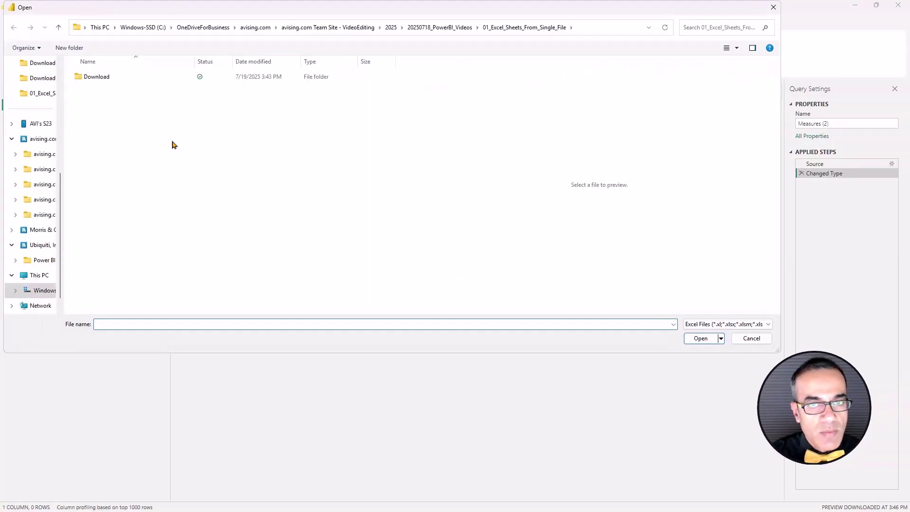
left_click(100, 82)
double_click(100, 81)
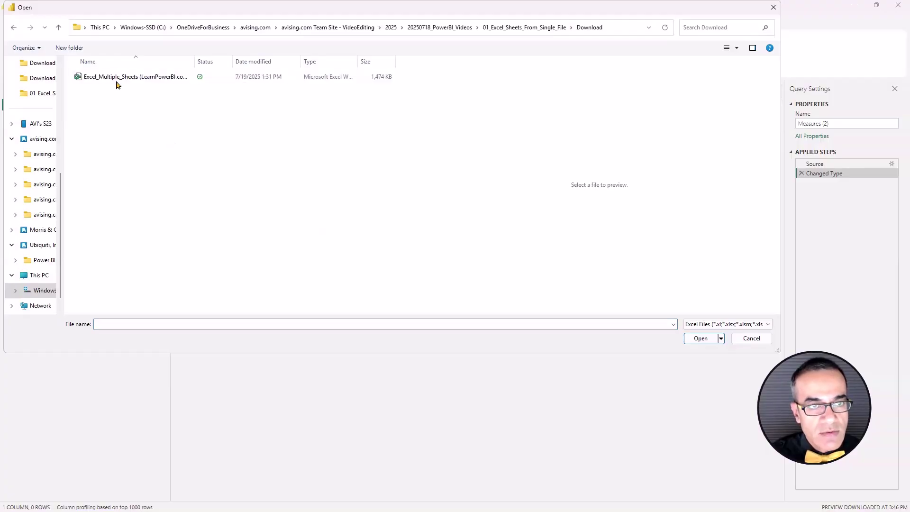
double_click(117, 81)
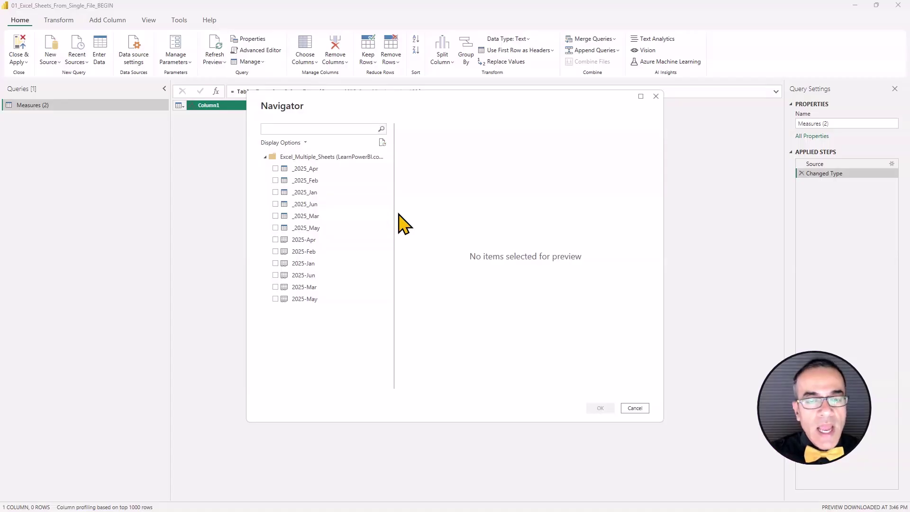
Select the _2025_Apr table in Navigator and load it into Power Query
left_click(310, 170)
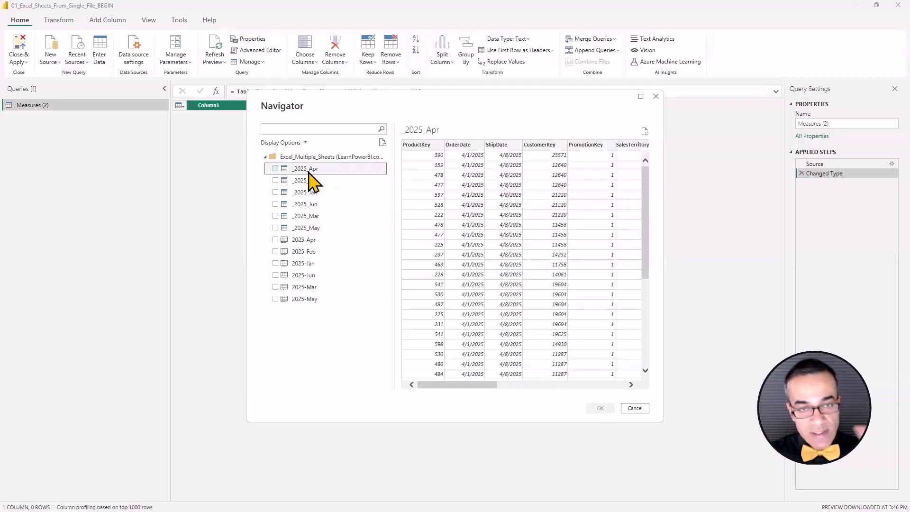
left_click(275, 169)
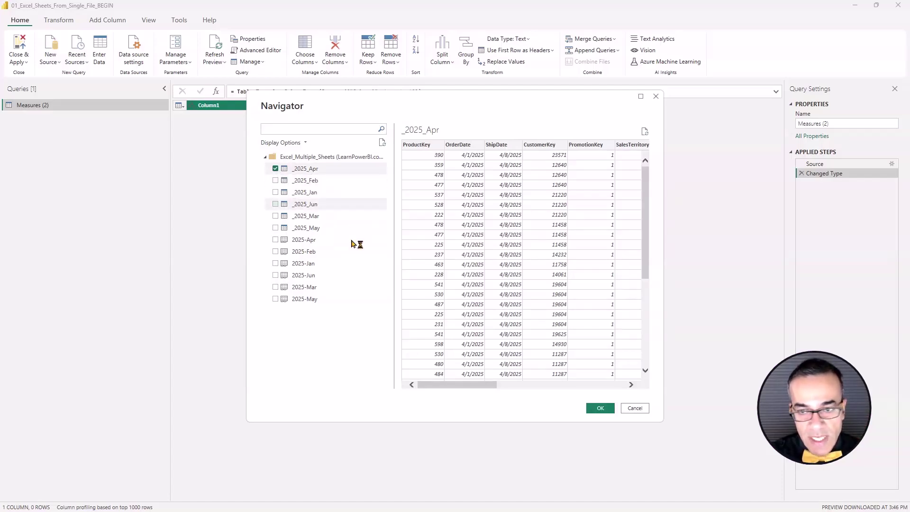
left_click(601, 409)
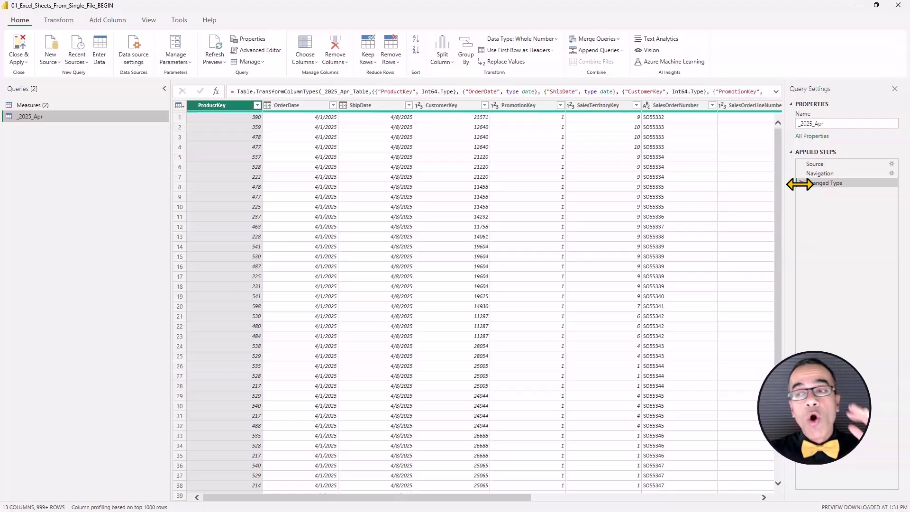
Delete the Changed Type and Navigation steps so the query stops at Source
left_click(802, 183)
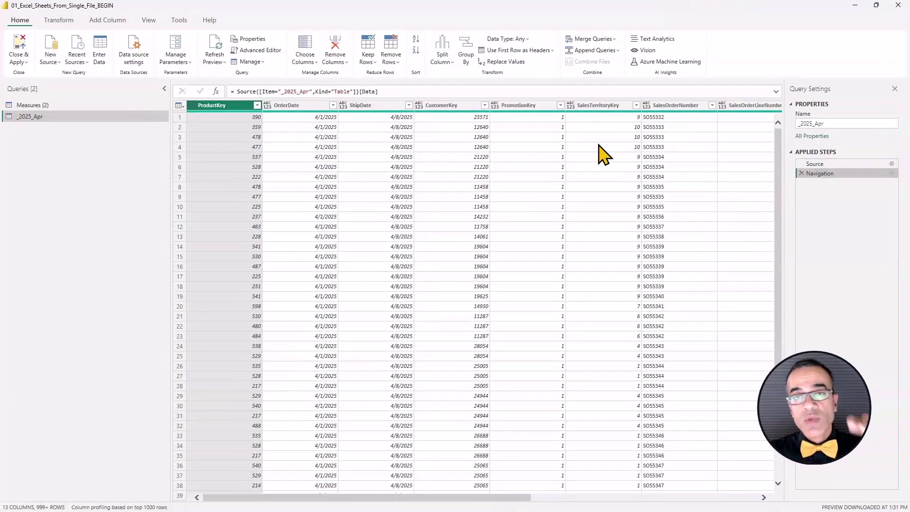
left_click(801, 173)
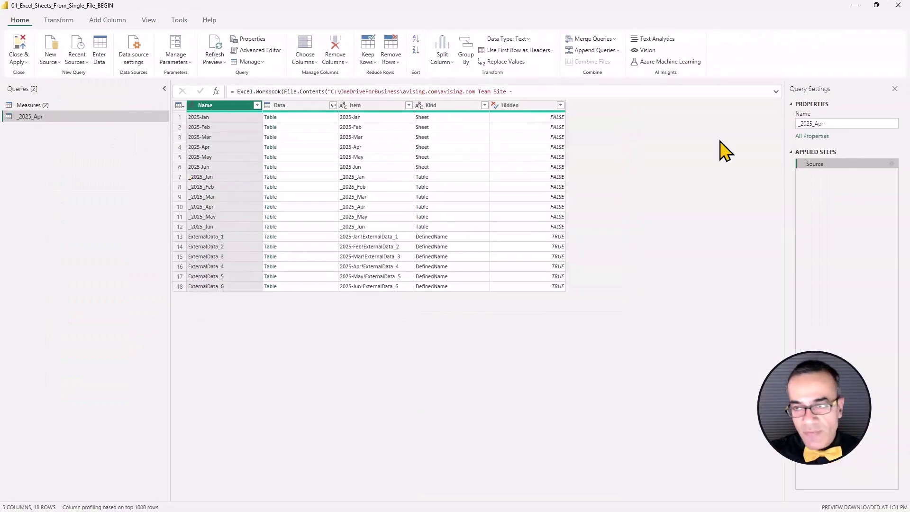
Rename the workbook-listing query to 'ALL SHEETS' in Query Settings
double_click(835, 125)
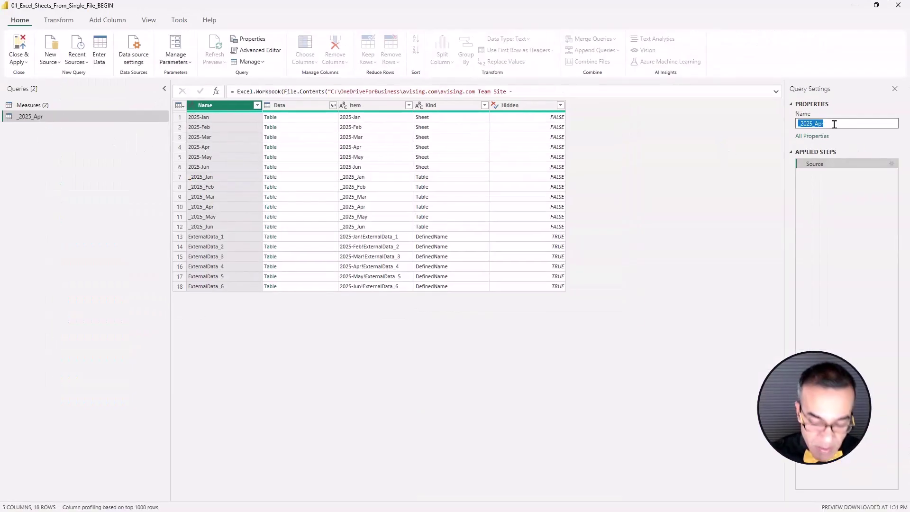
type("Al")
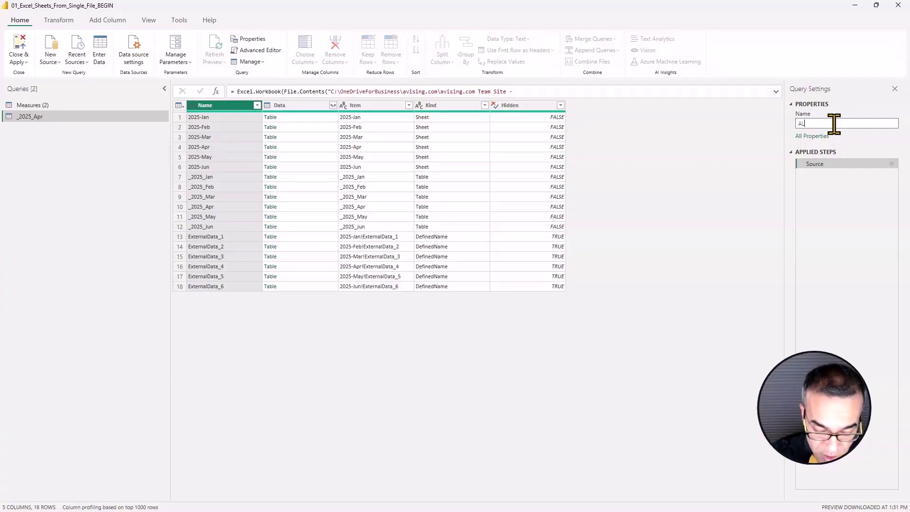
key("Return")
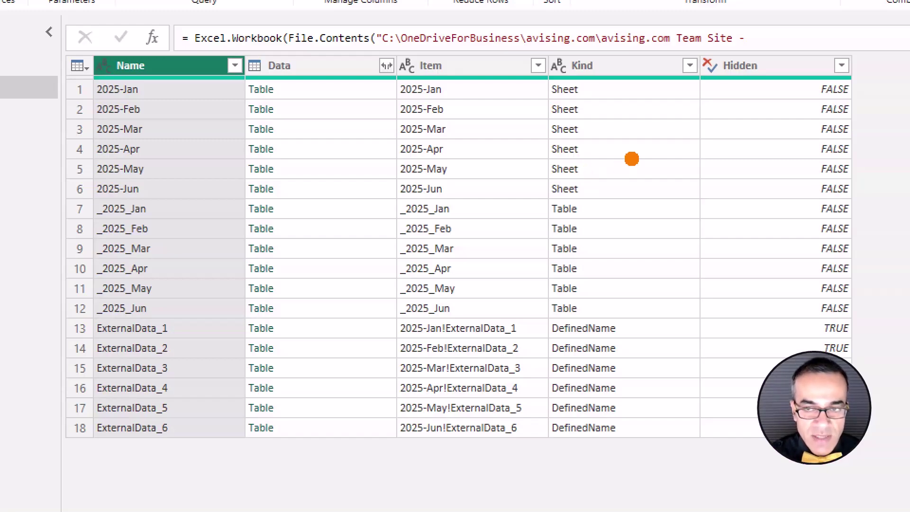
mouse_move(603, 84)
left_mouse_down()
mouse_move(594, 168)
mouse_move(607, 299)
left_mouse_up()
left_click_drag(632, 330, 647, 437)
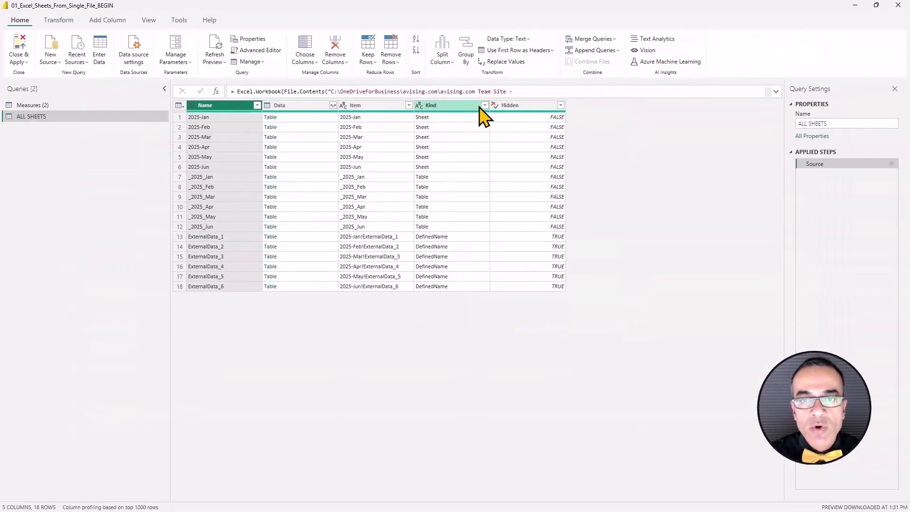
Filter the Kind column to Sheet only, leaving the six 2025 monthly sheets
left_click(485, 106)
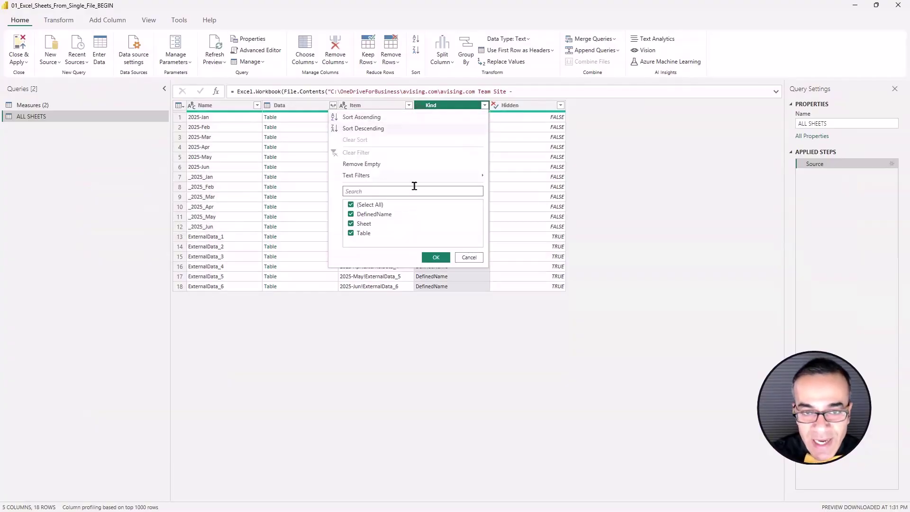
left_click(351, 205)
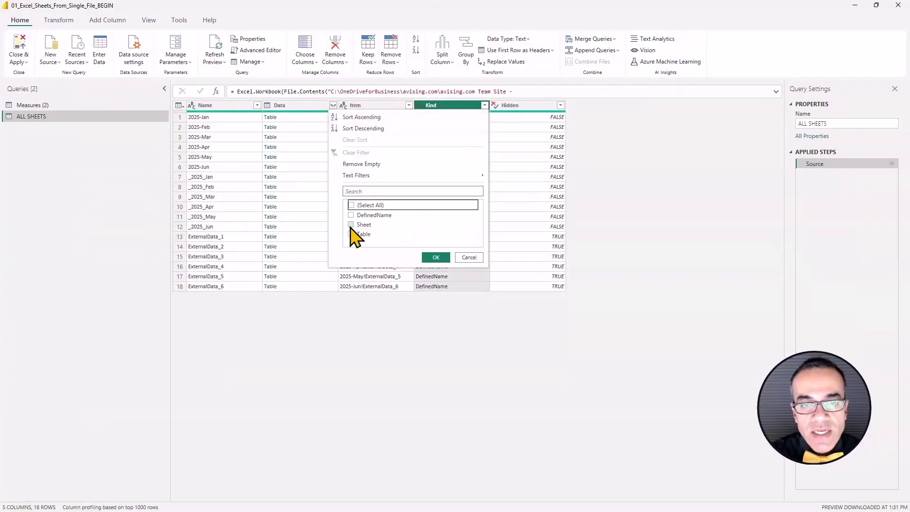
left_click(350, 225)
left_click(435, 258)
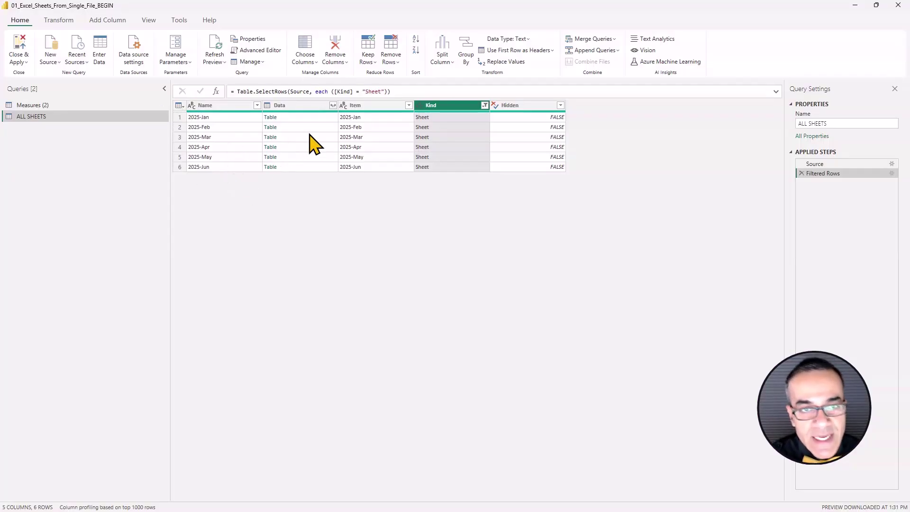
Remove all columns except Data
left_click(306, 109)
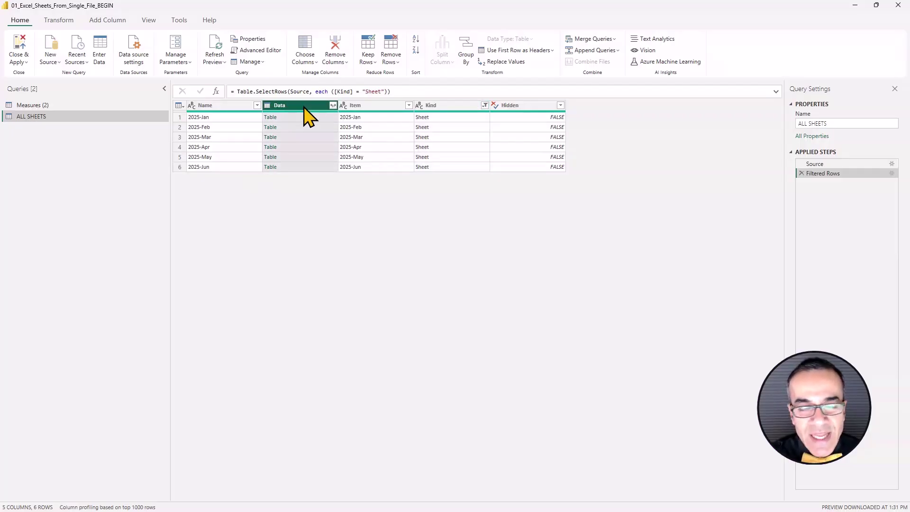
left_click(230, 106, "ctrl")
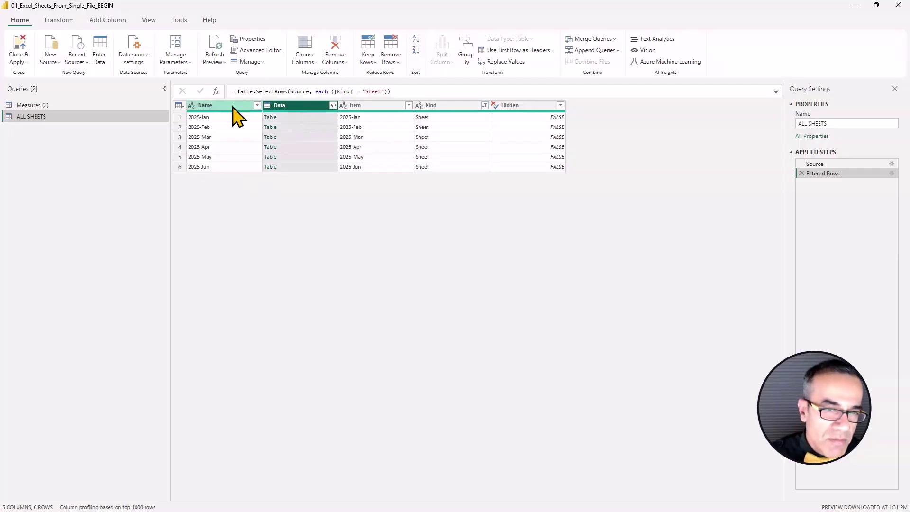
left_click(296, 109)
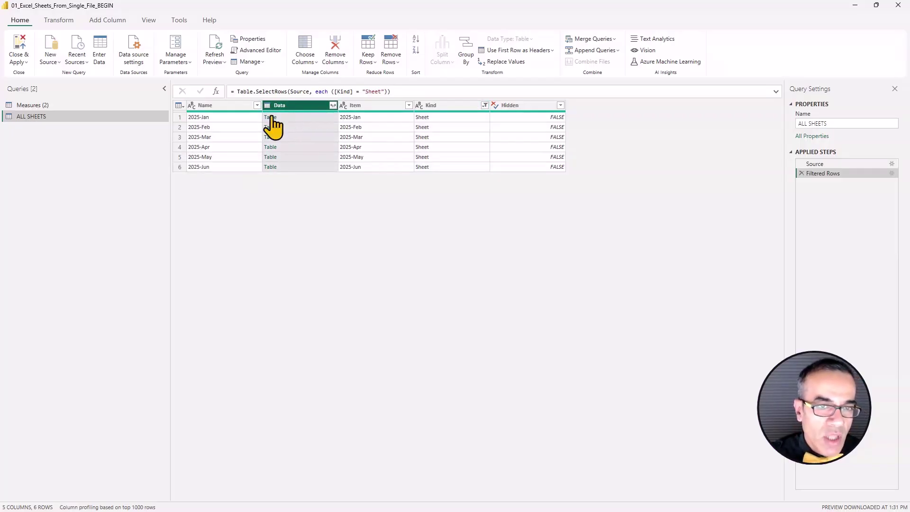
right_click(305, 109)
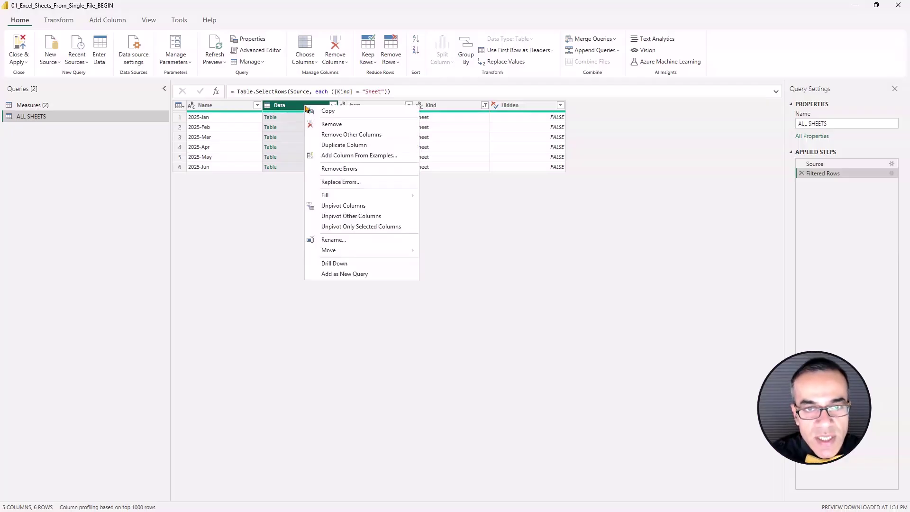
left_click(347, 137)
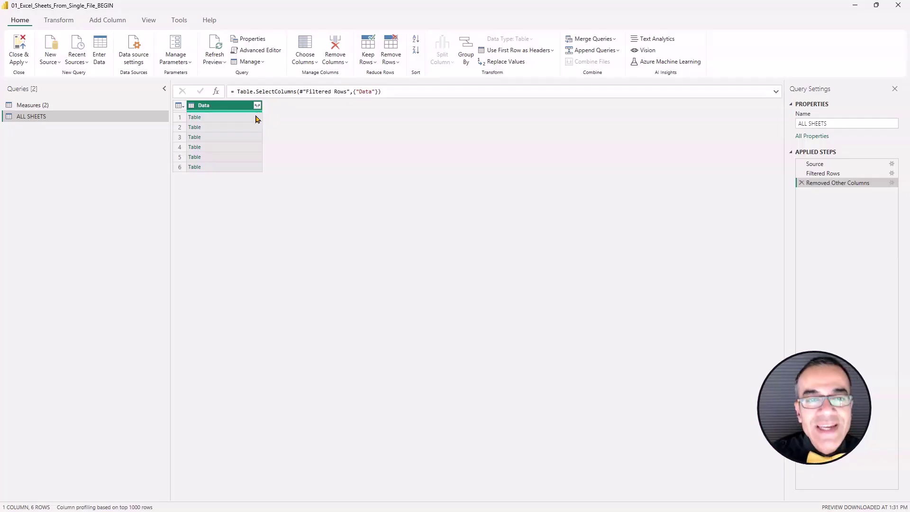
Expand Data into Column1–Column13 without the original column name prefix
left_click(258, 105)
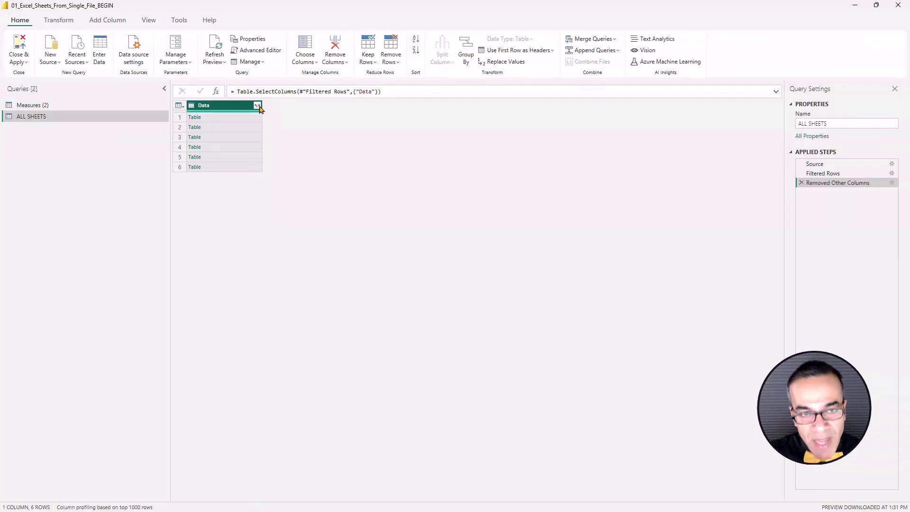
left_click(258, 106)
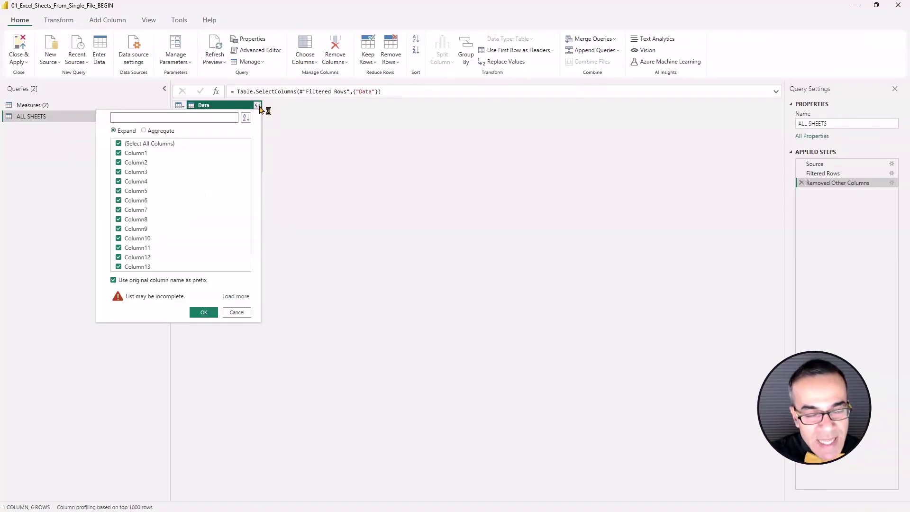
left_click(114, 281)
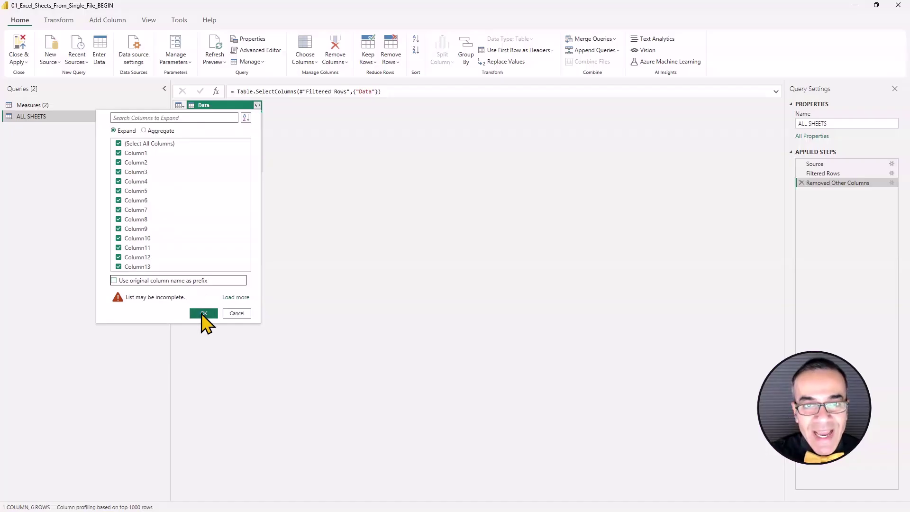
left_click(204, 314)
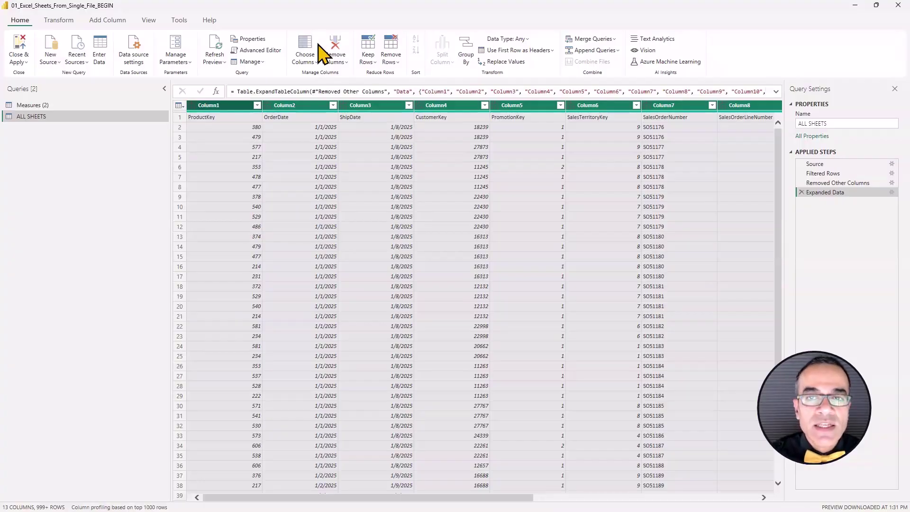
Promote the first row to headers, review the ProductKey values, and delete the automatic Changed Type step
left_click(516, 52)
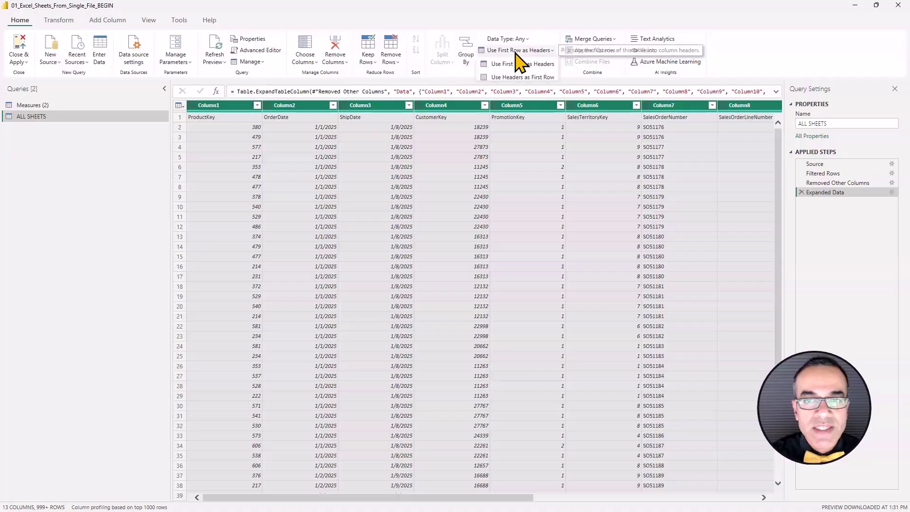
left_click(519, 65)
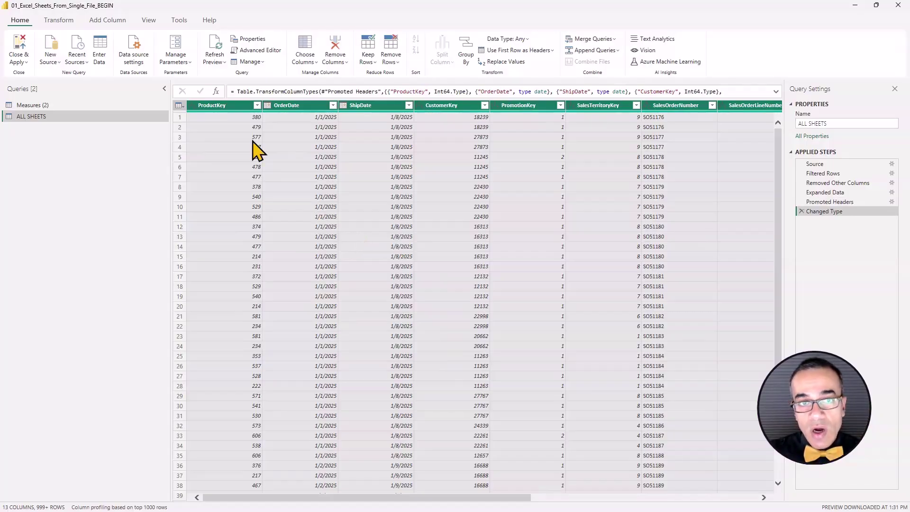
left_click(257, 106)
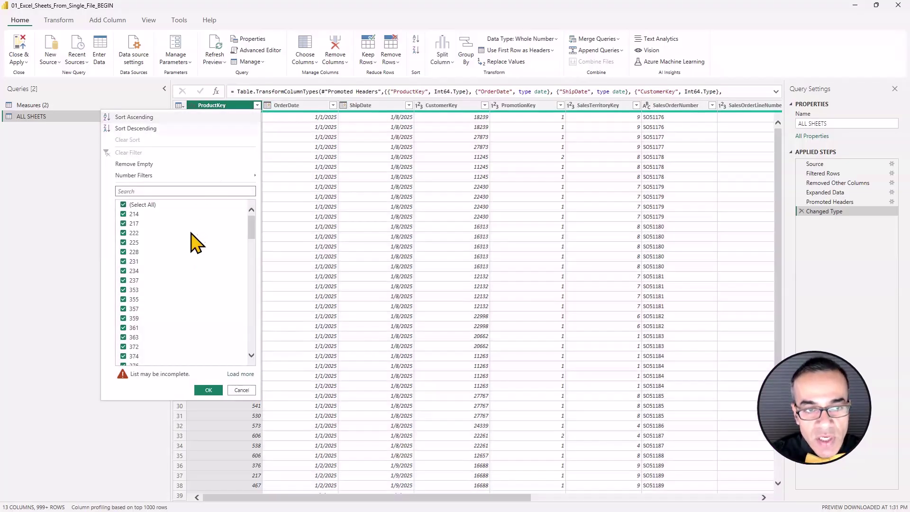
left_click(242, 374)
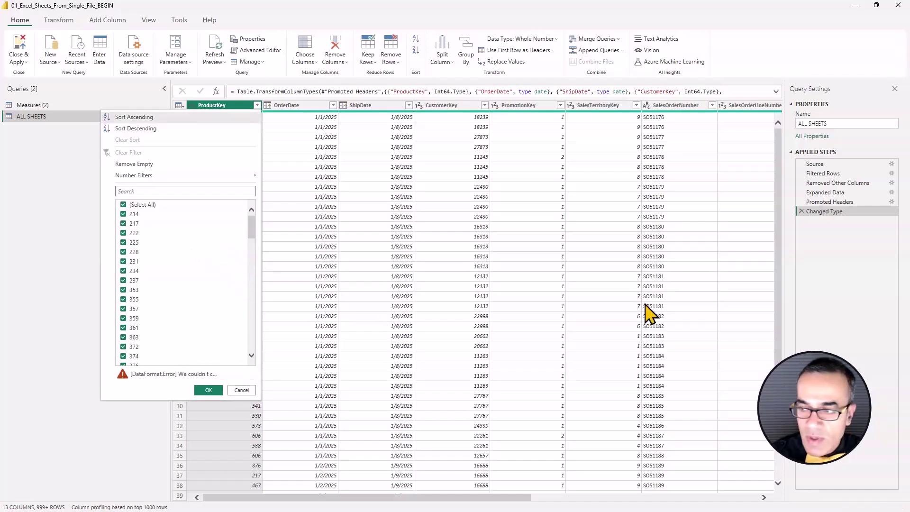
key("Escape")
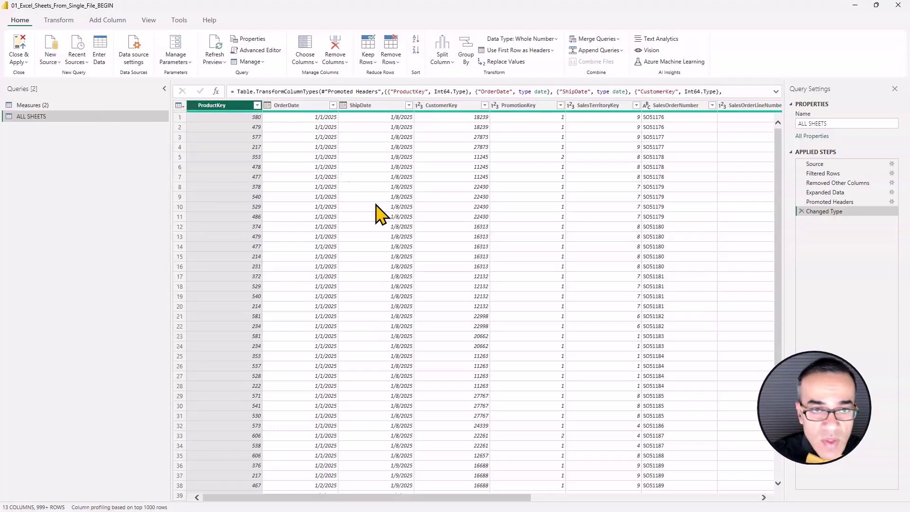
left_click(258, 106)
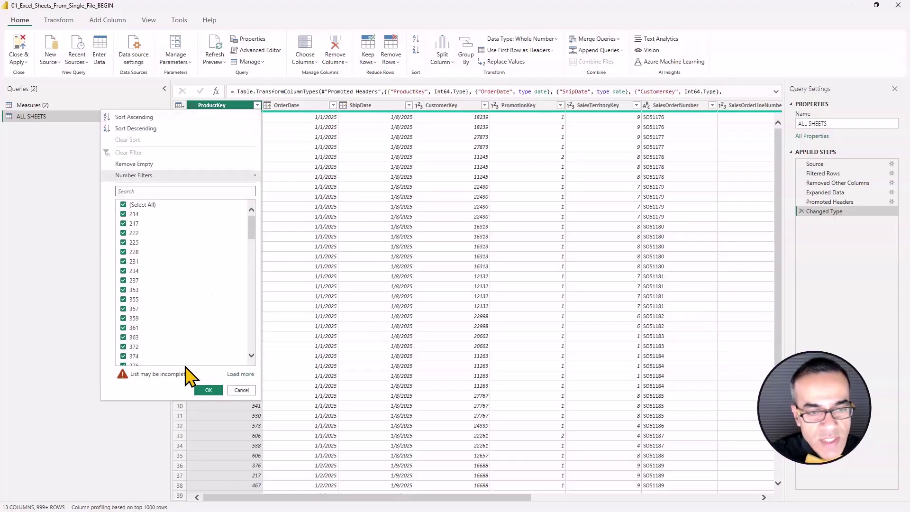
left_click(238, 375)
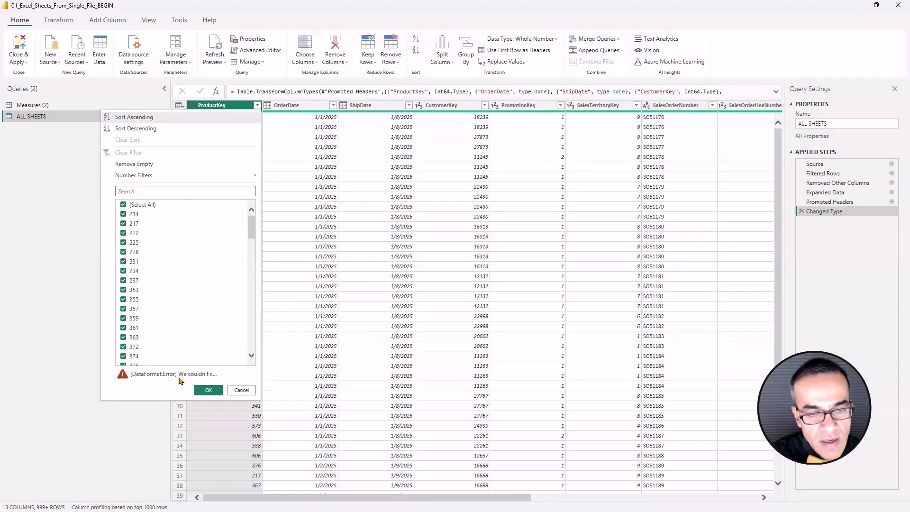
left_click(243, 390)
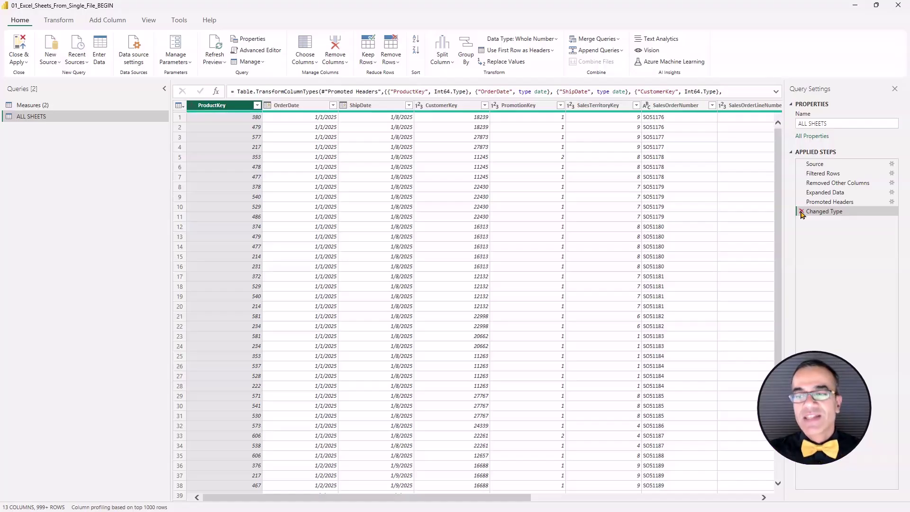
left_click(801, 212)
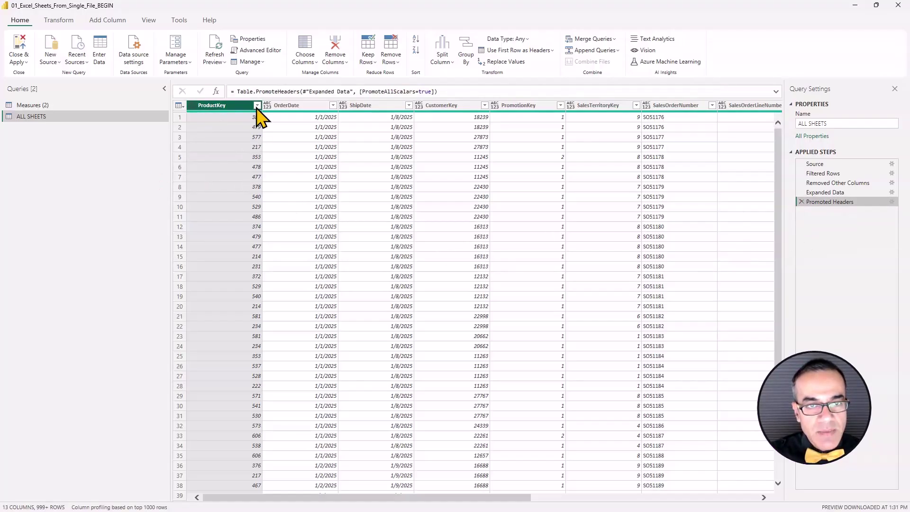
Filter out repeated header rows where ProductKey equals the text 'ProductKey'
left_click(257, 105)
left_click(240, 375)
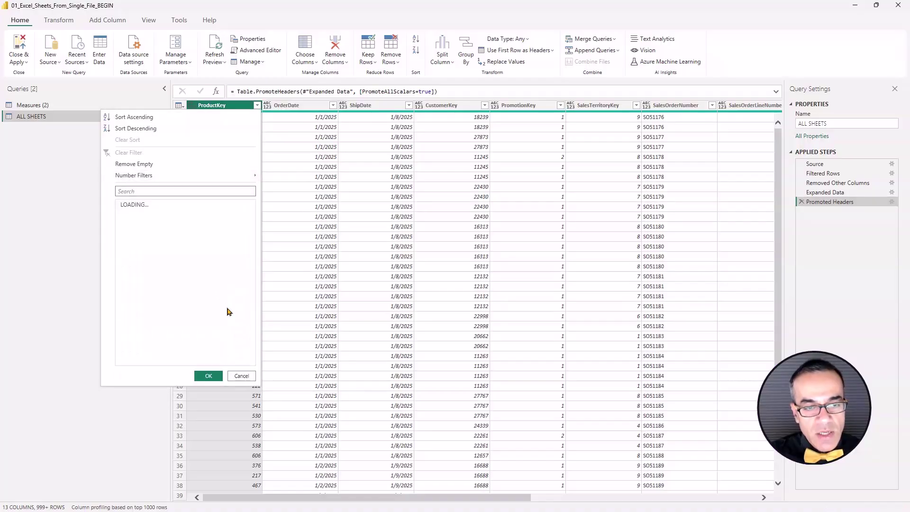
left_click_drag(251, 242, 255, 362)
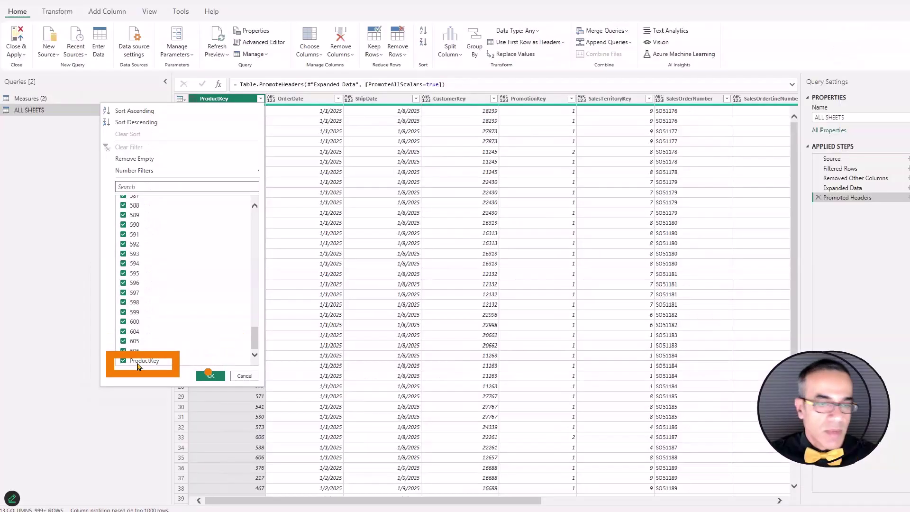
left_click(210, 375)
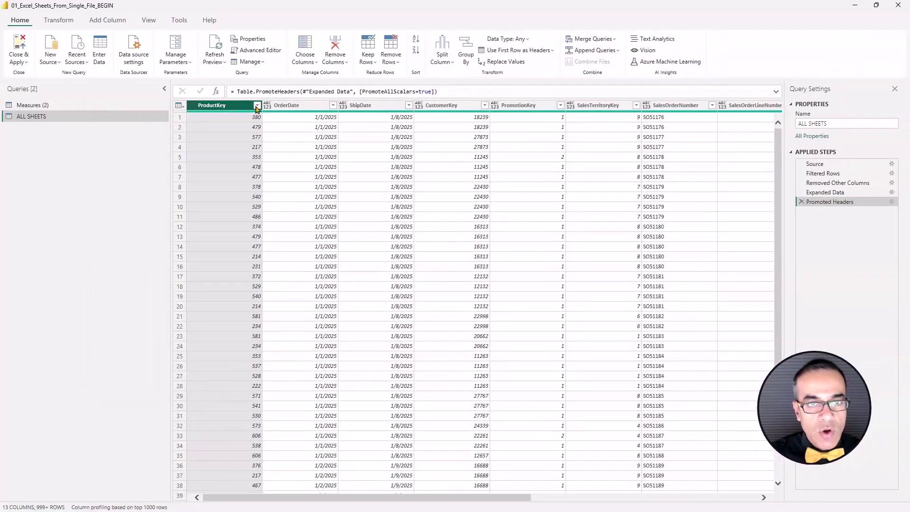
left_click(260, 98)
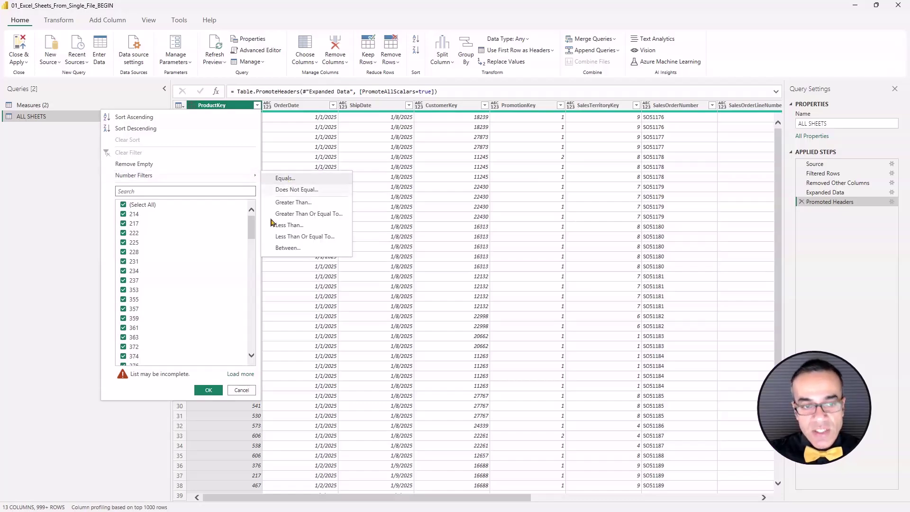
left_click_drag(253, 235, 250, 349)
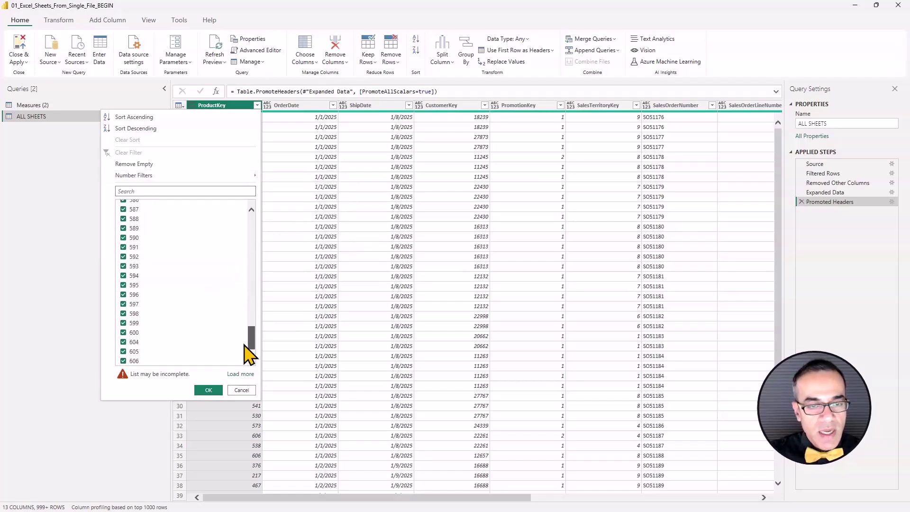
left_click(241, 374)
left_click_drag(255, 234, 254, 352)
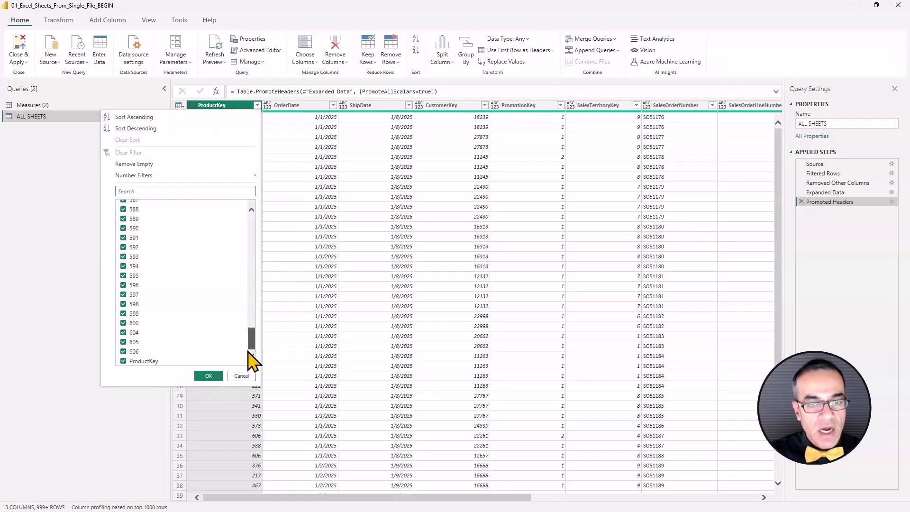
left_click(125, 362)
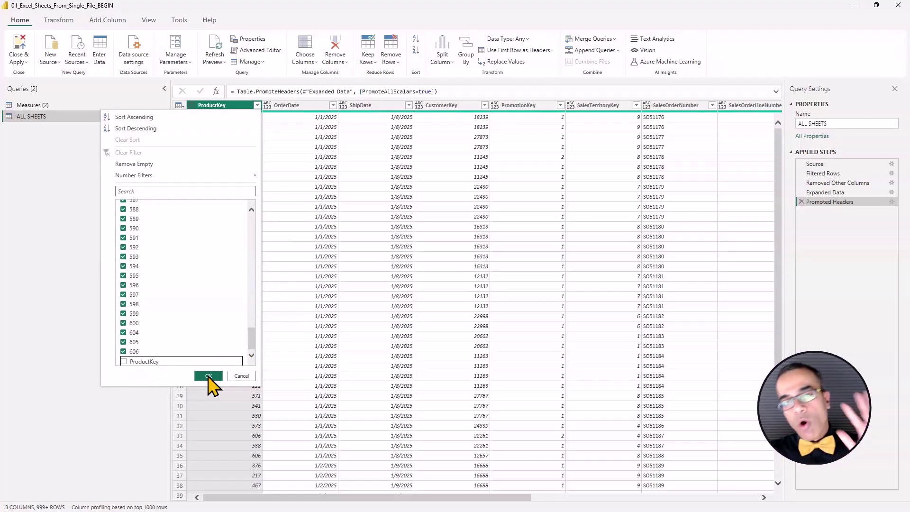
left_click(208, 376)
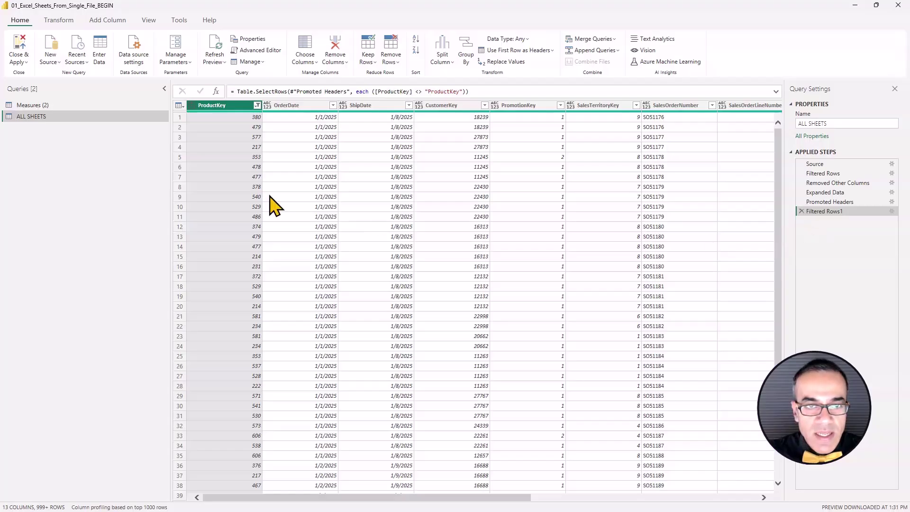
Close & Apply the ALL SHEETS query and show the Training_Course report page
left_click(17, 52)
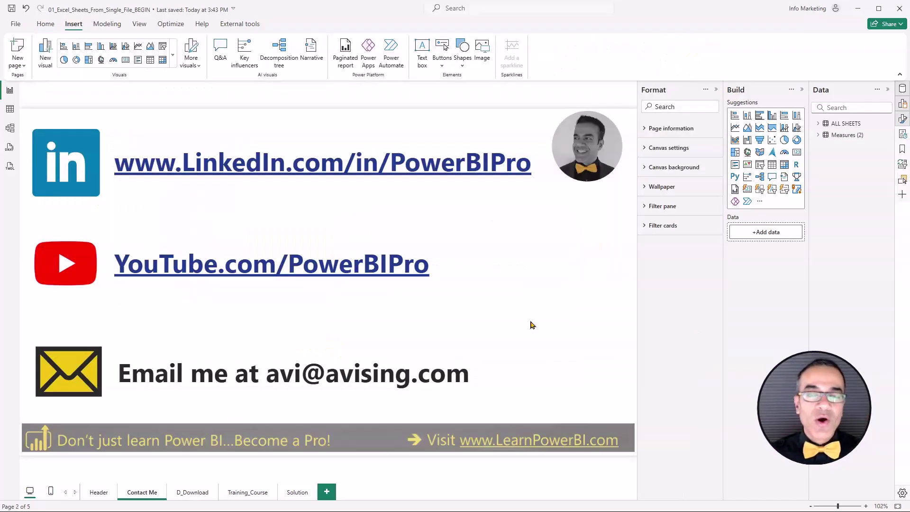
left_click(249, 493)
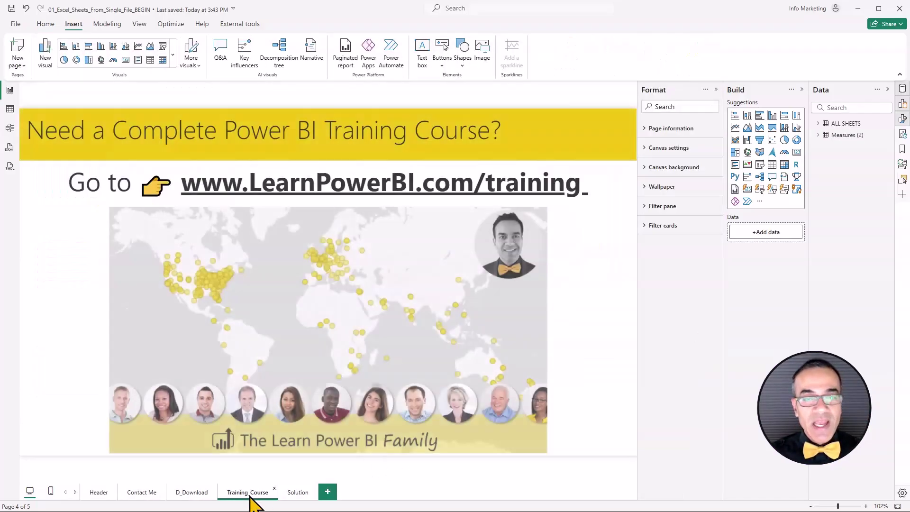